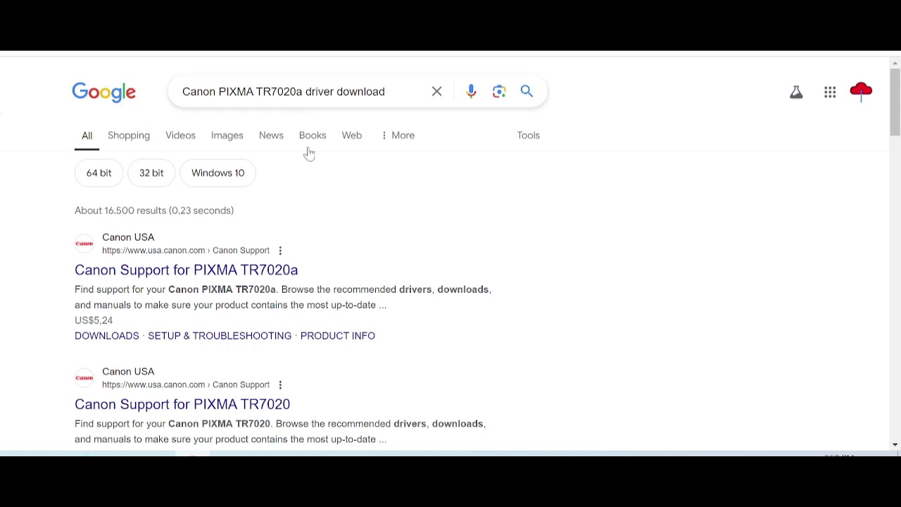
Open the Canon support page for the PIXMA TR7020a from the search results and go to its Software & Drivers downloads.
scroll(307, 151, "down", 1)
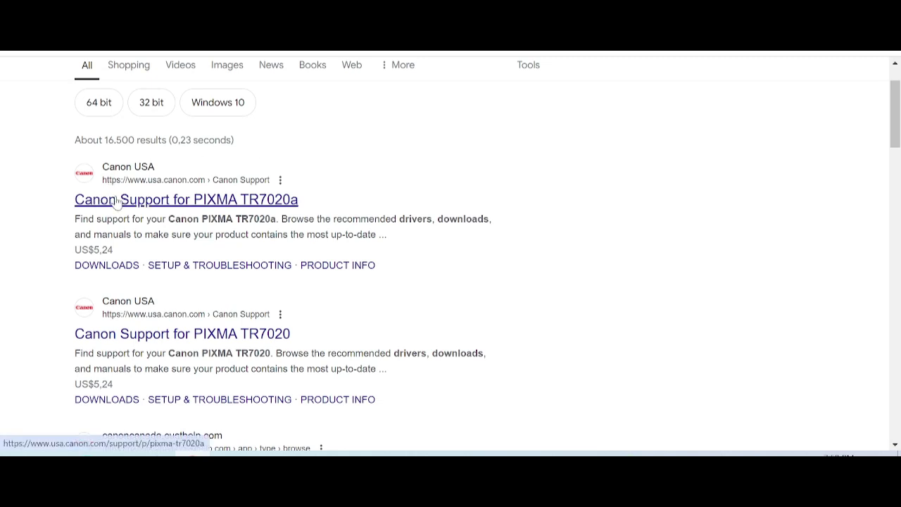
left_click(165, 201)
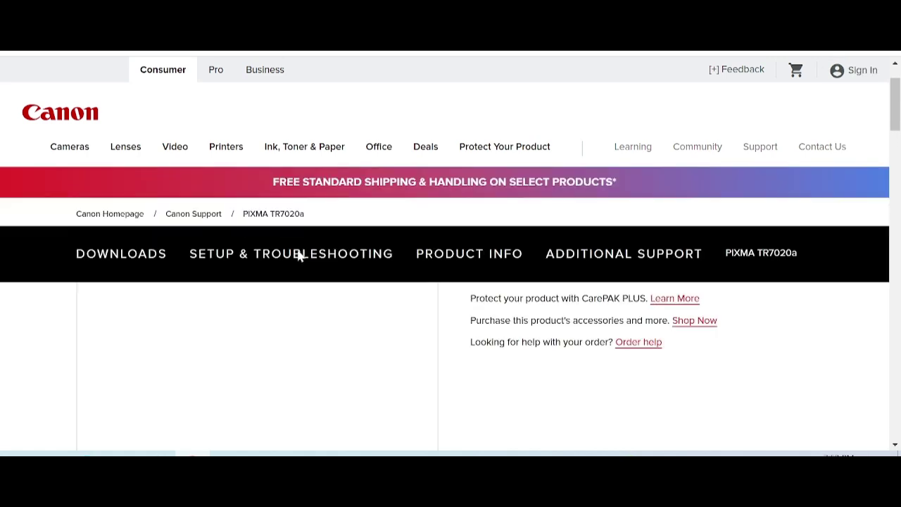
scroll(291, 257, "down", 2)
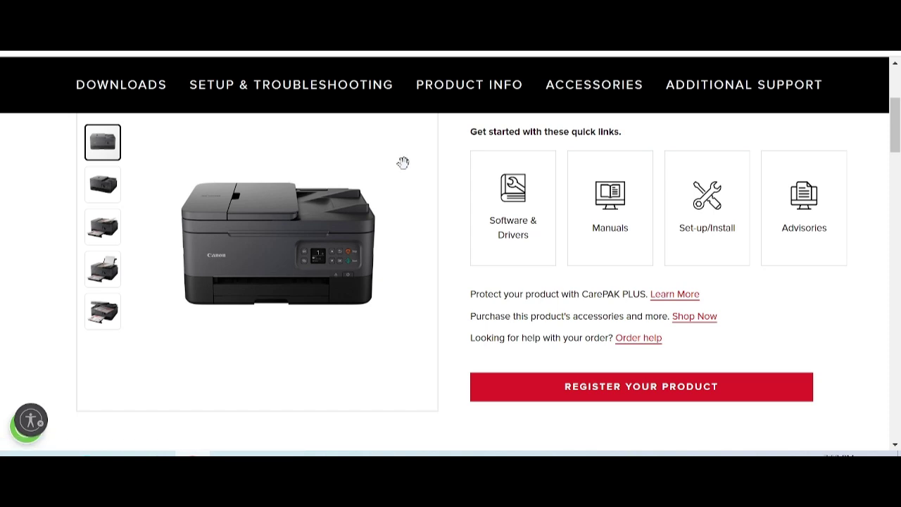
left_click(512, 222)
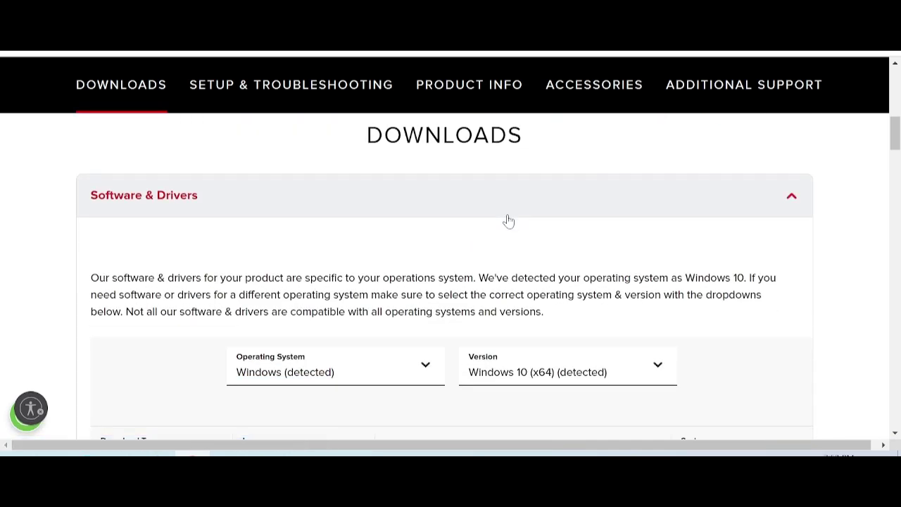
Examine which Windows versions are offered for the printer's software and driver downloads.
scroll(479, 239, "down", 2)
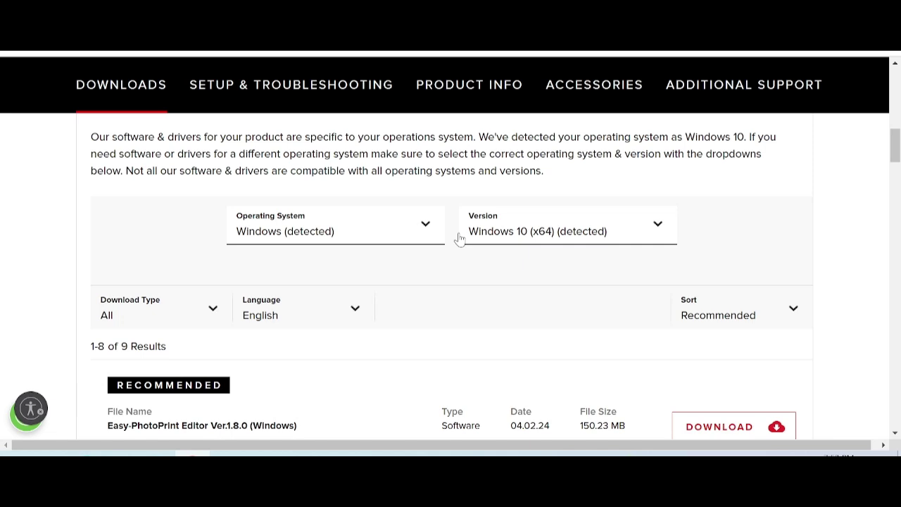
left_click(502, 242)
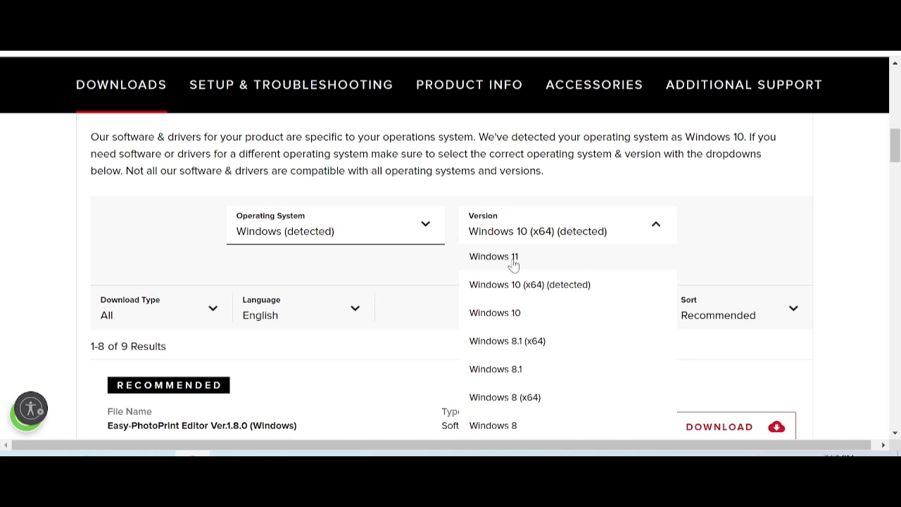
scroll(565, 302, "down", 1)
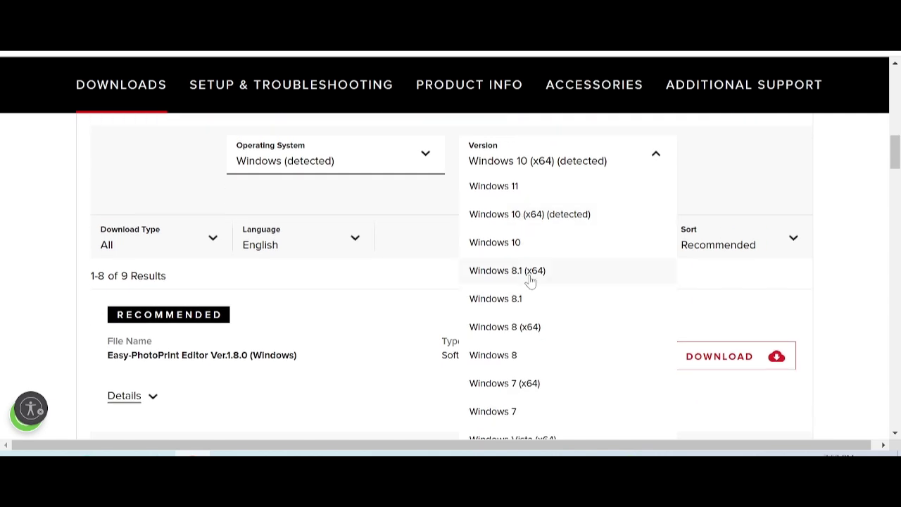
scroll(535, 310, "down", 1)
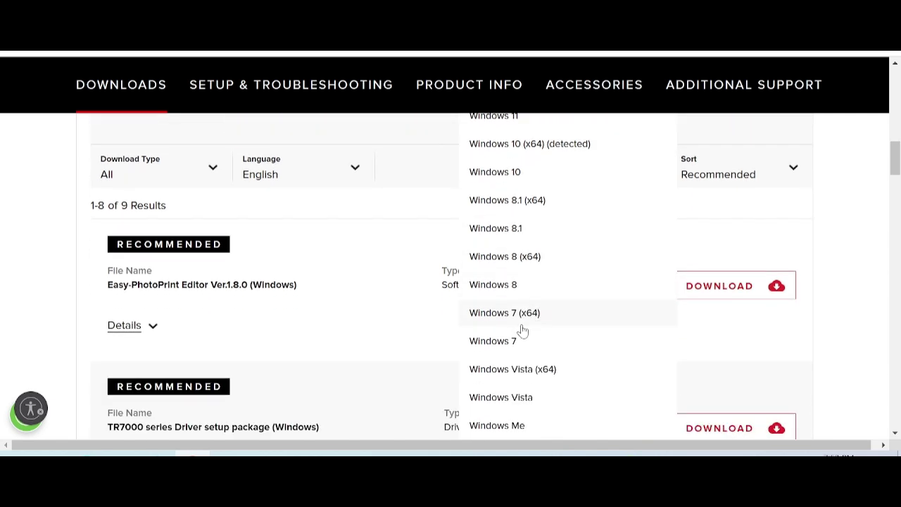
scroll(535, 313, "down", 2)
scroll(537, 268, "down", 2)
scroll(528, 318, "down", 1)
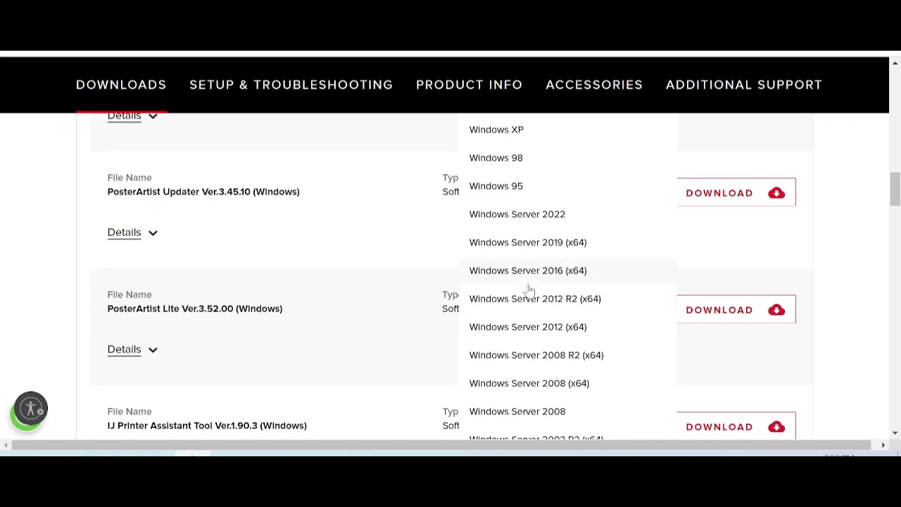
scroll(513, 316, "down", 1)
scroll(524, 331, "down", 1)
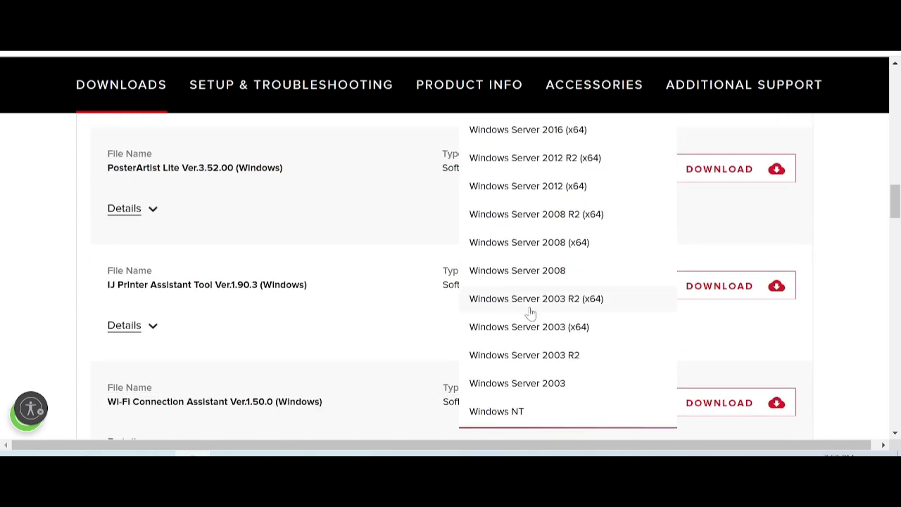
scroll(528, 310, "up", 8)
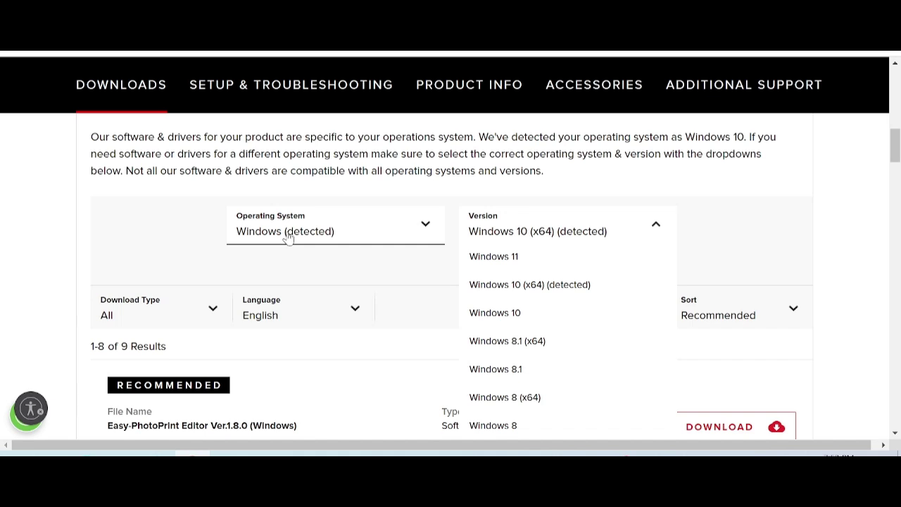
Set the download operating system to Mac and look through the offered macOS versions.
left_click(285, 236)
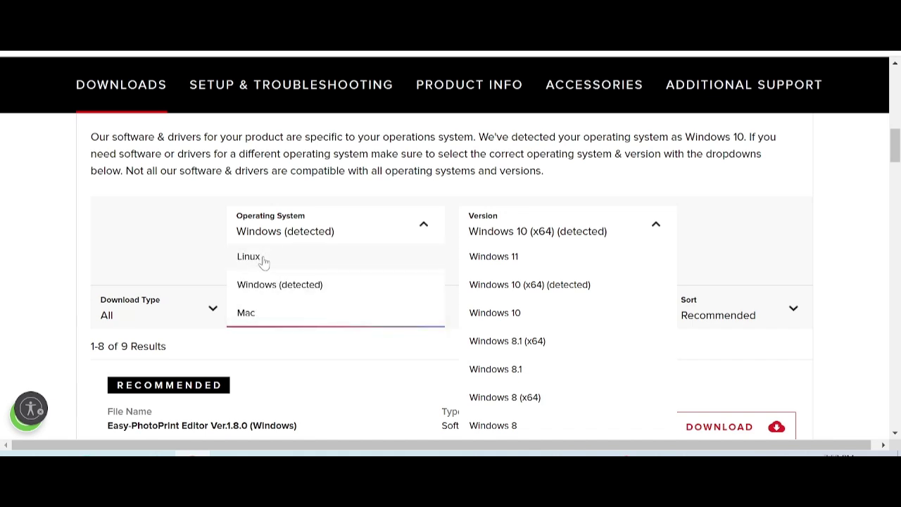
left_click(250, 317)
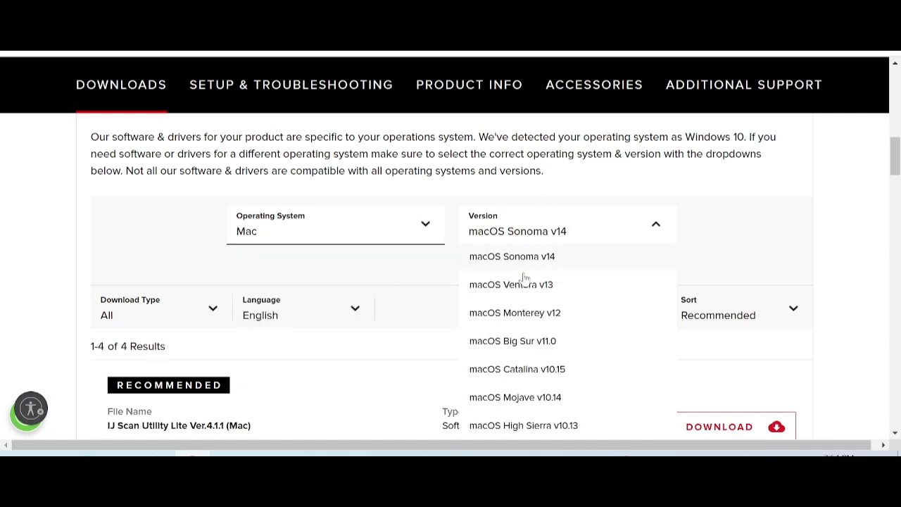
scroll(529, 317, "down", 2)
scroll(518, 281, "down", 1)
scroll(519, 303, "down", 3)
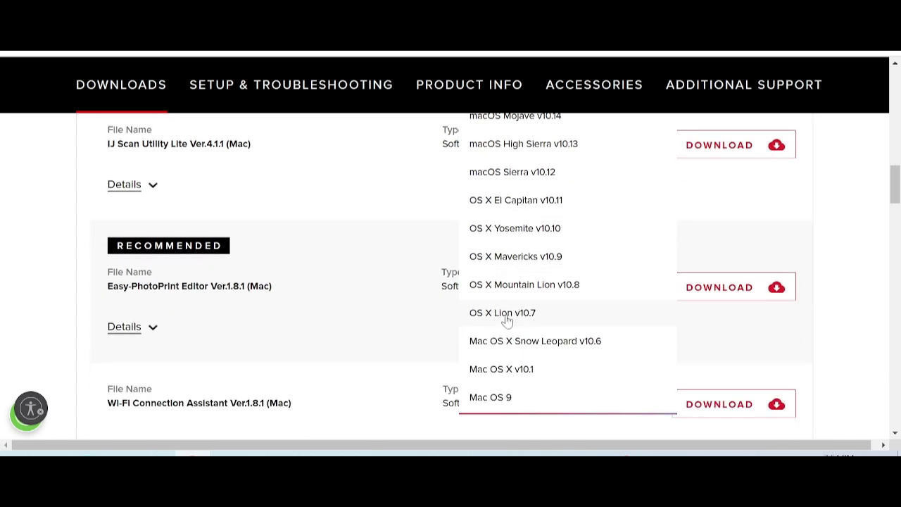
scroll(508, 321, "up", 8)
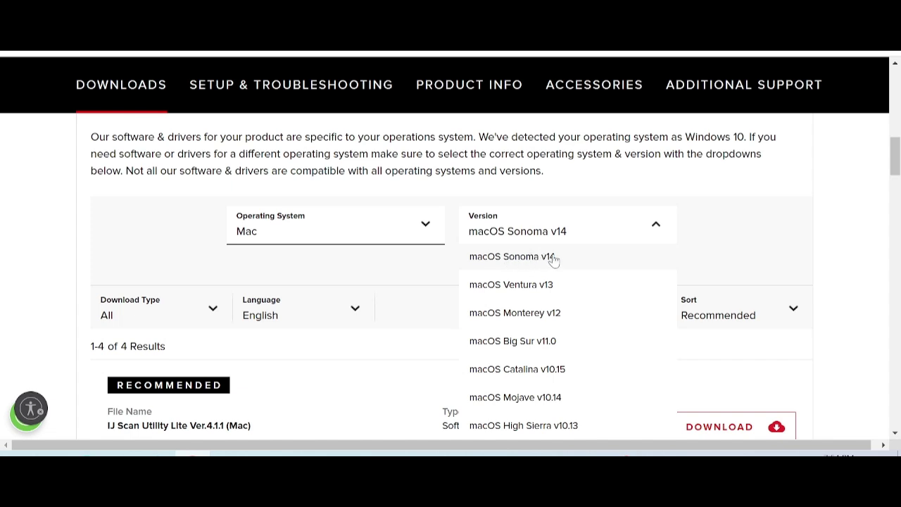
Set the download operating system to Linux with version Linux 32bit and check the available files.
left_click(295, 238)
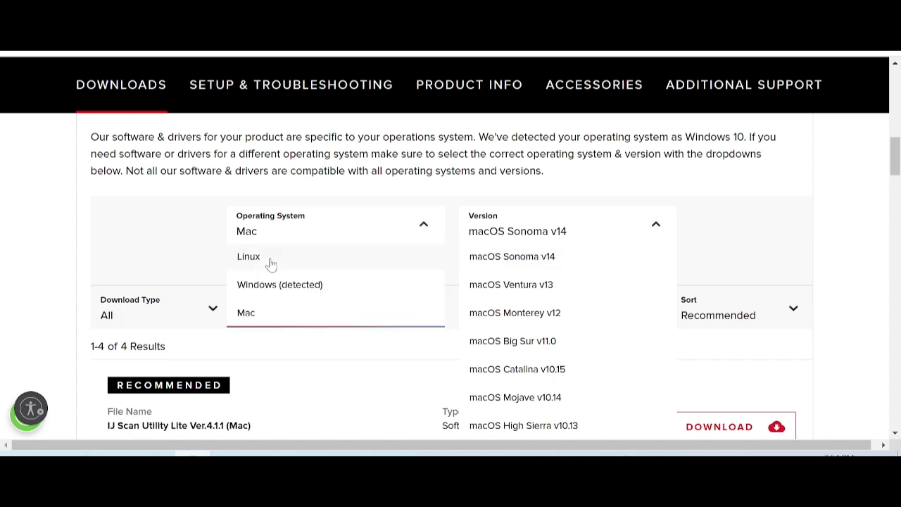
left_click(272, 259)
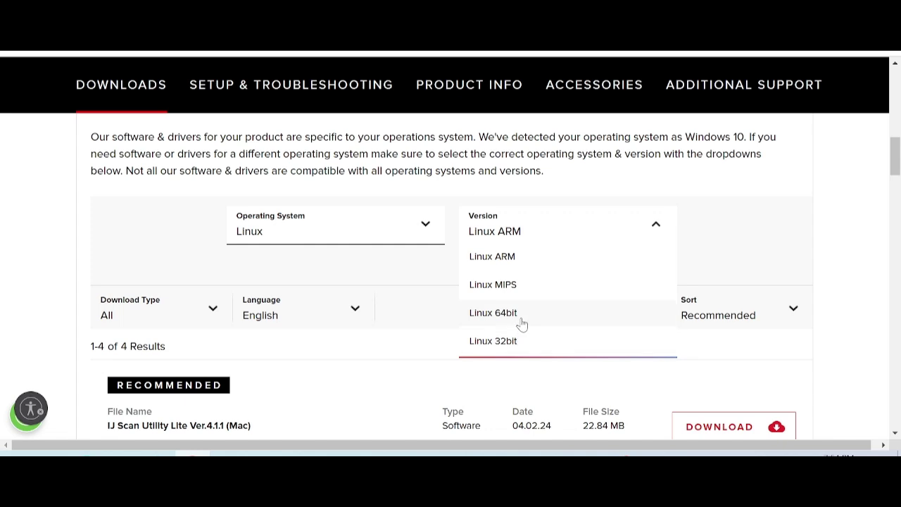
left_click(505, 342)
scroll(508, 349, "down", 2)
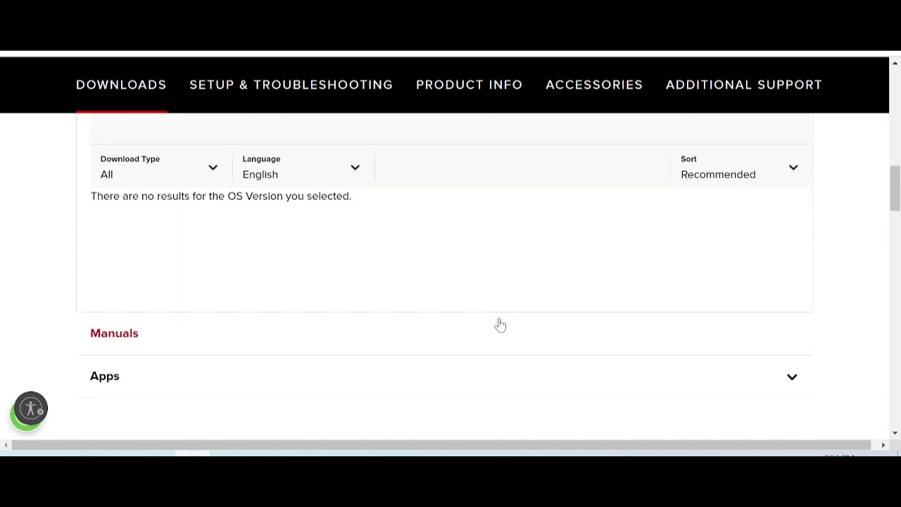
scroll(500, 325, "up", 1)
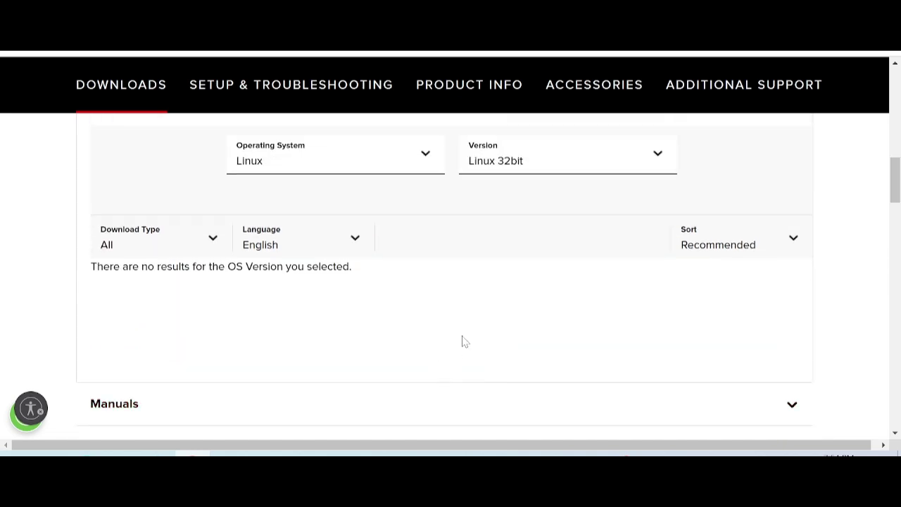
scroll(461, 340, "down", 1)
scroll(470, 296, "up", 2)
Set the download operating system to Windows and the version to Windows 11.
left_click(328, 227)
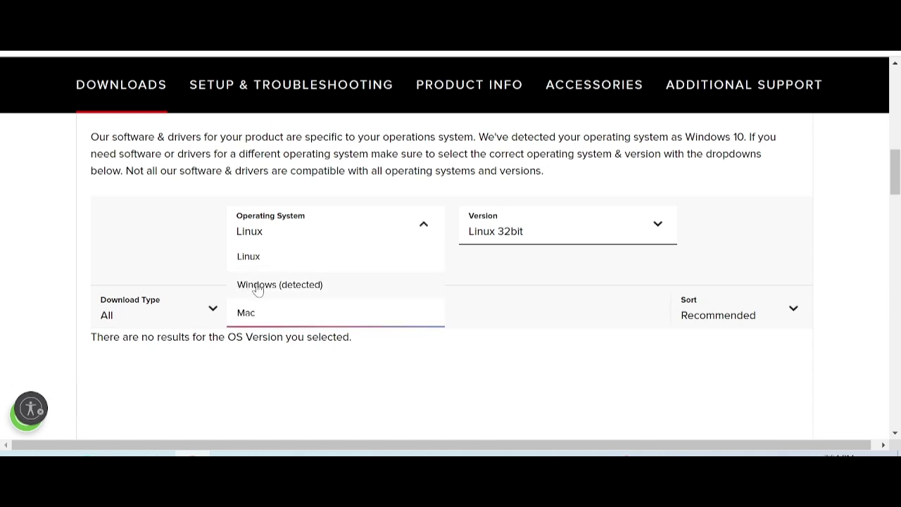
left_click(282, 285)
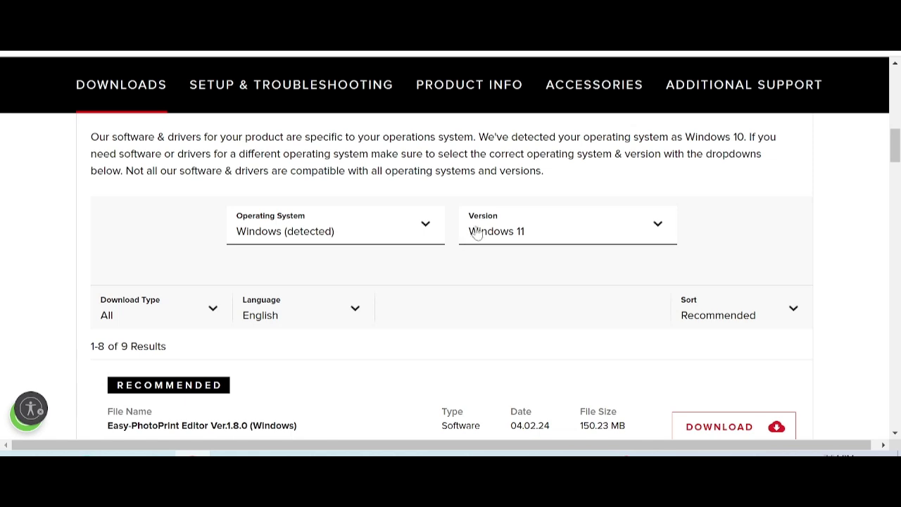
left_click(476, 233)
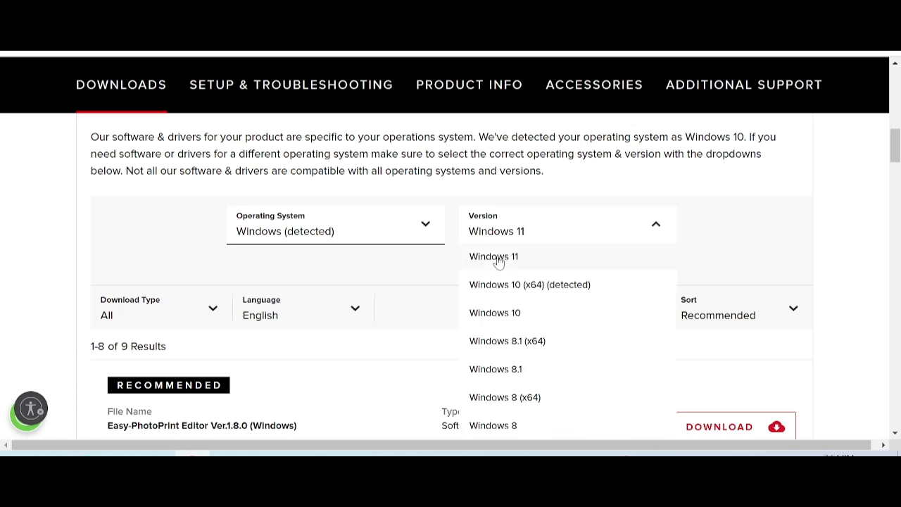
left_click(499, 259)
Examine the recommended Windows downloads and expand the TR7000 series Driver setup package's details to read its file description.
scroll(499, 250, "down", 3)
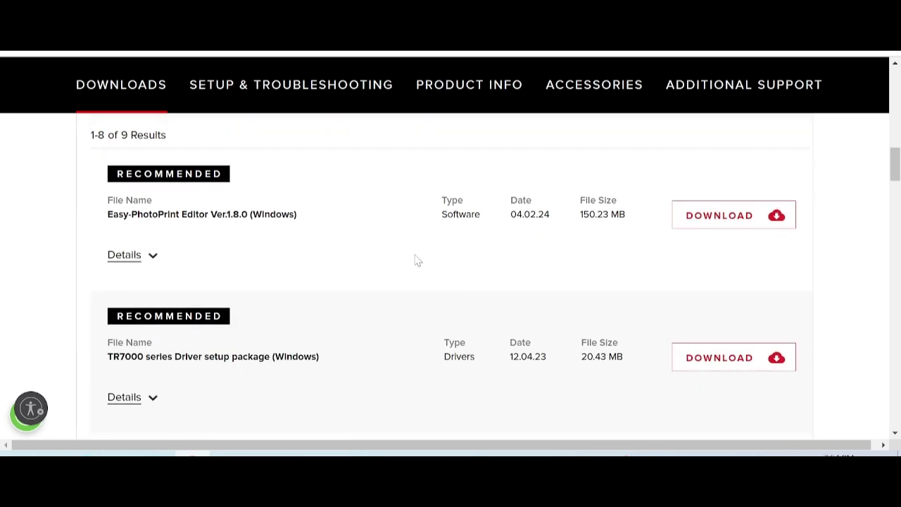
left_click_drag(143, 316, 207, 316)
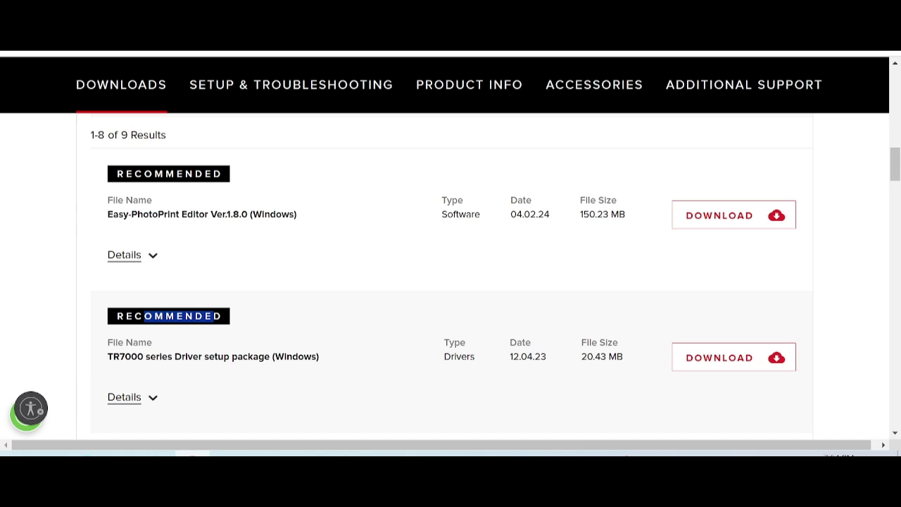
left_click_drag(129, 214, 193, 214)
scroll(266, 222, "down", 2)
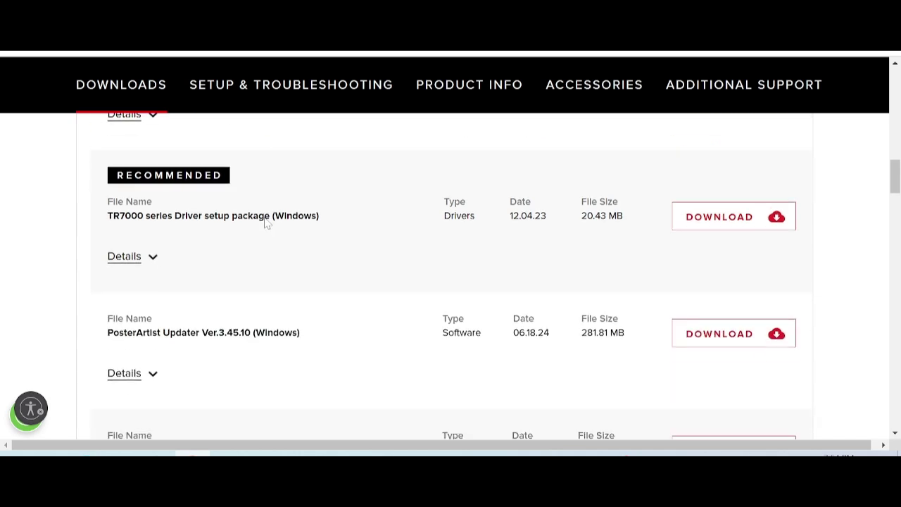
left_click_drag(145, 215, 231, 215)
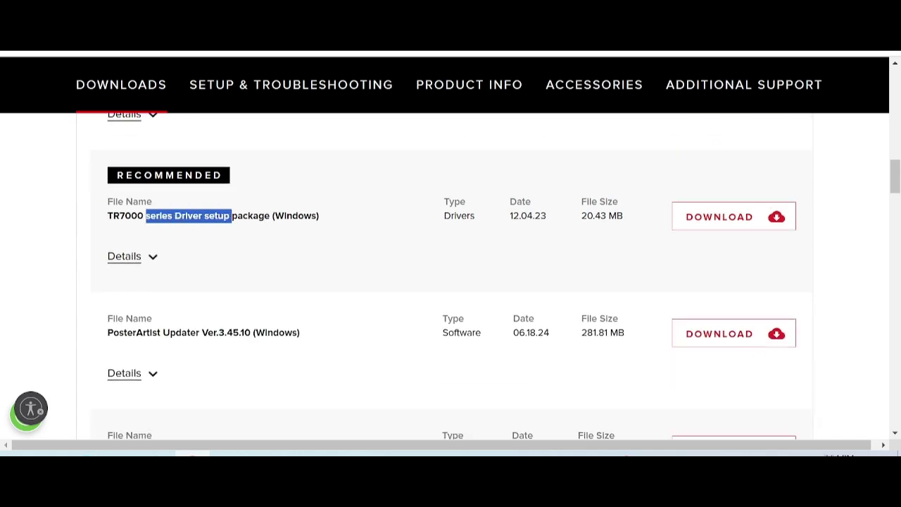
scroll(256, 262, "up", 1)
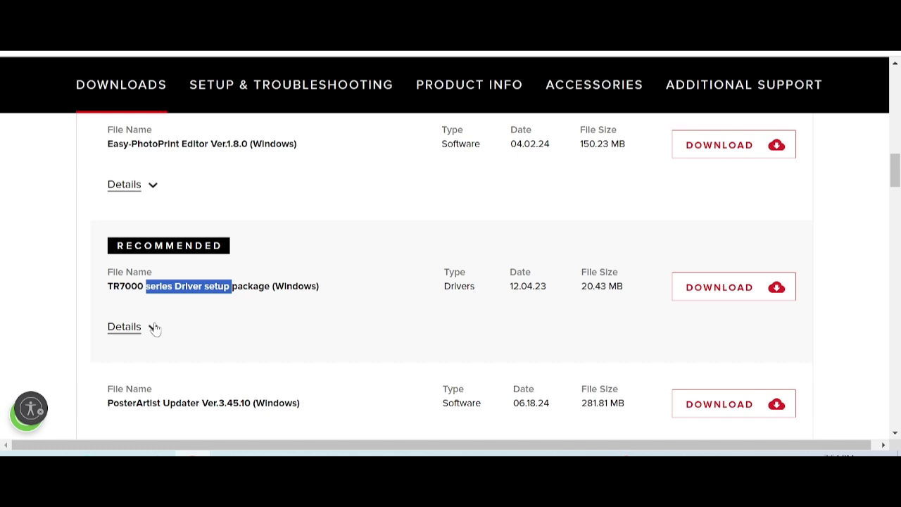
left_click(176, 324)
scroll(176, 320, "down", 1)
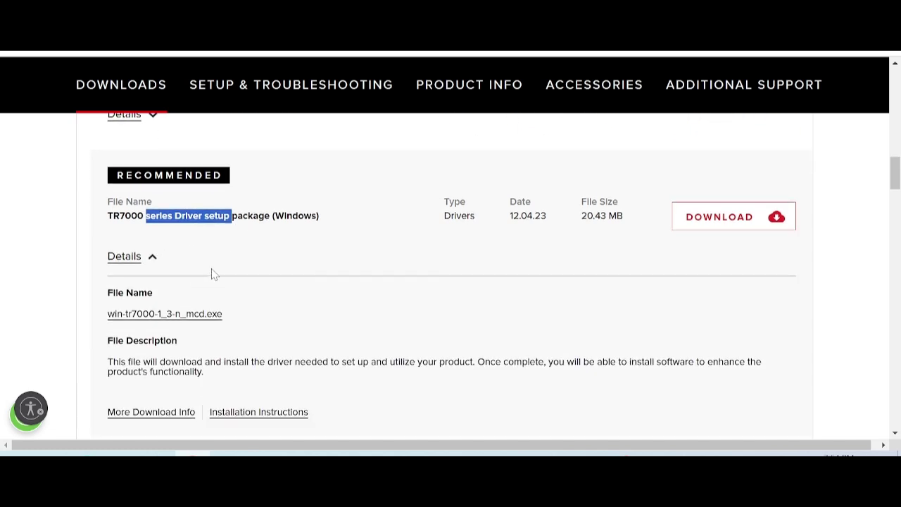
left_click_drag(204, 372, 122, 371)
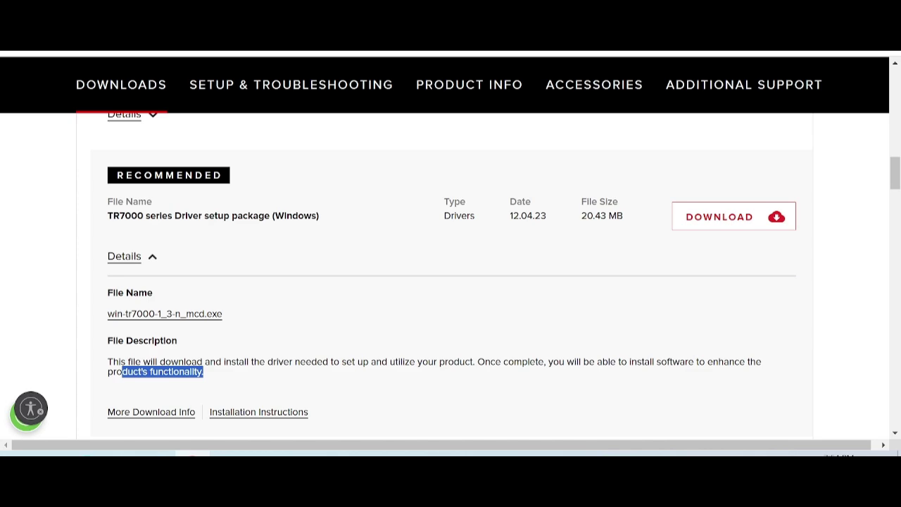
left_click_drag(266, 361, 301, 361)
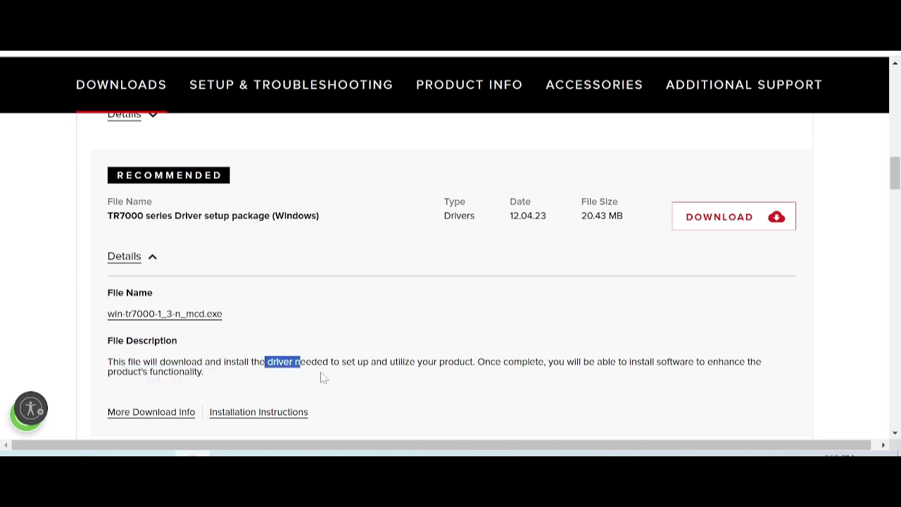
View the second product photo of the PIXMA TR7020a and return to the first photo.
scroll(374, 304, "up", 10)
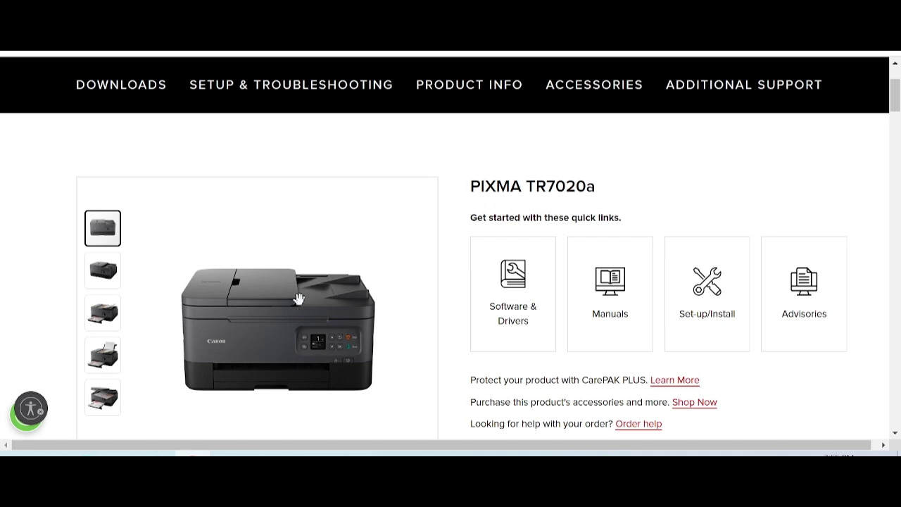
left_click(110, 281)
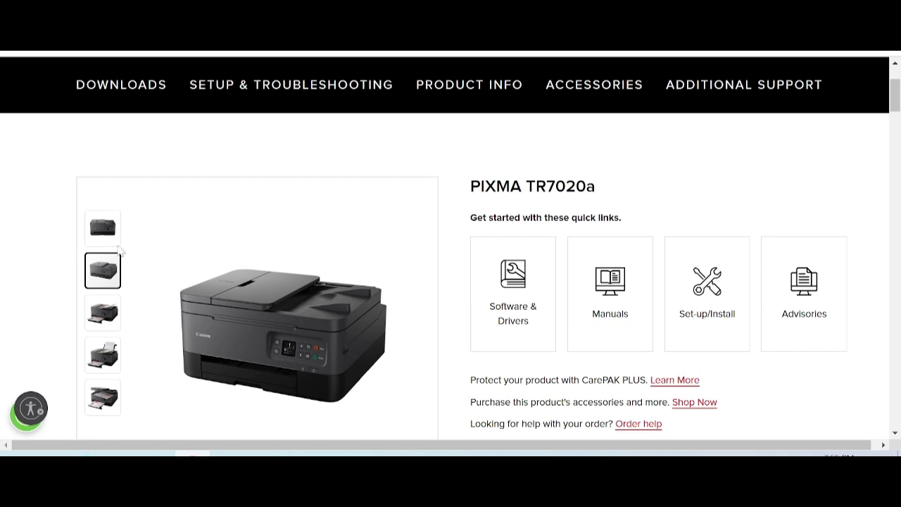
left_click(92, 243)
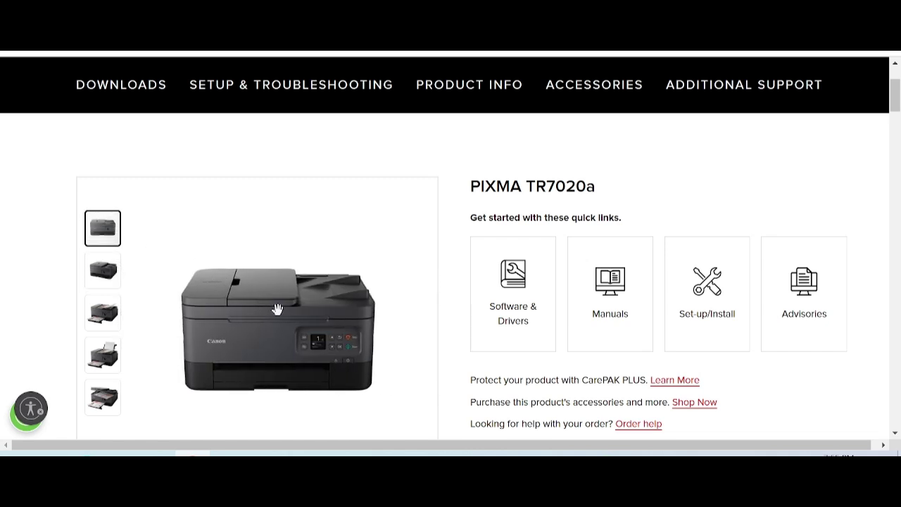
Download the TR7000 series Driver setup package (Windows) and dismiss the download and installation instructions.
scroll(278, 310, "down", 1)
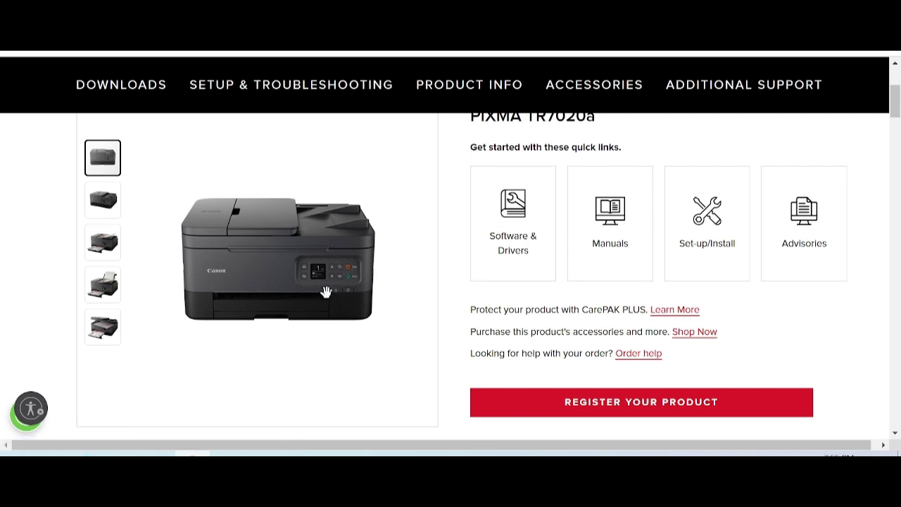
scroll(314, 236, "down", 2)
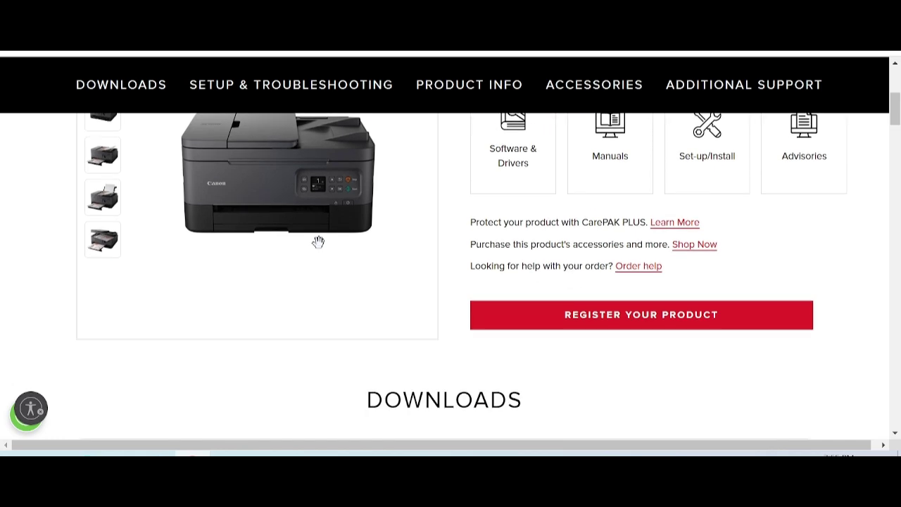
scroll(318, 239, "down", 8)
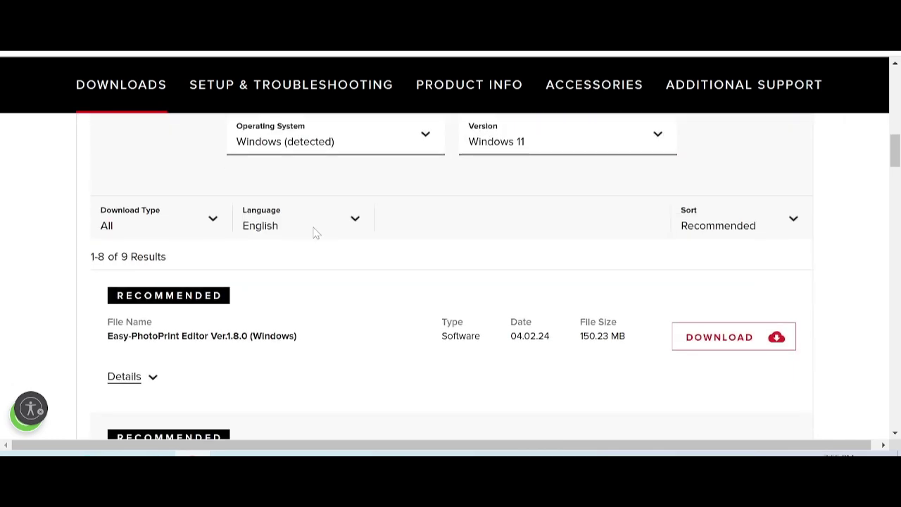
scroll(245, 256, "down", 1)
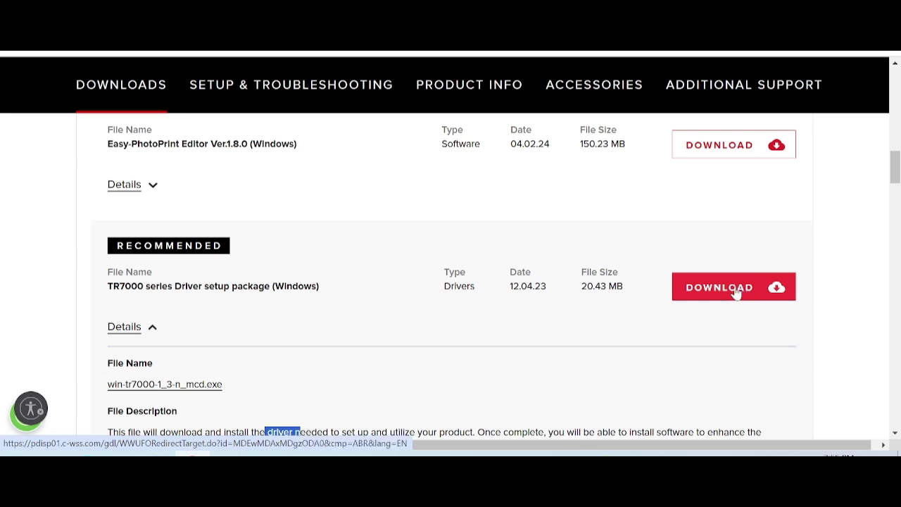
left_click(734, 293)
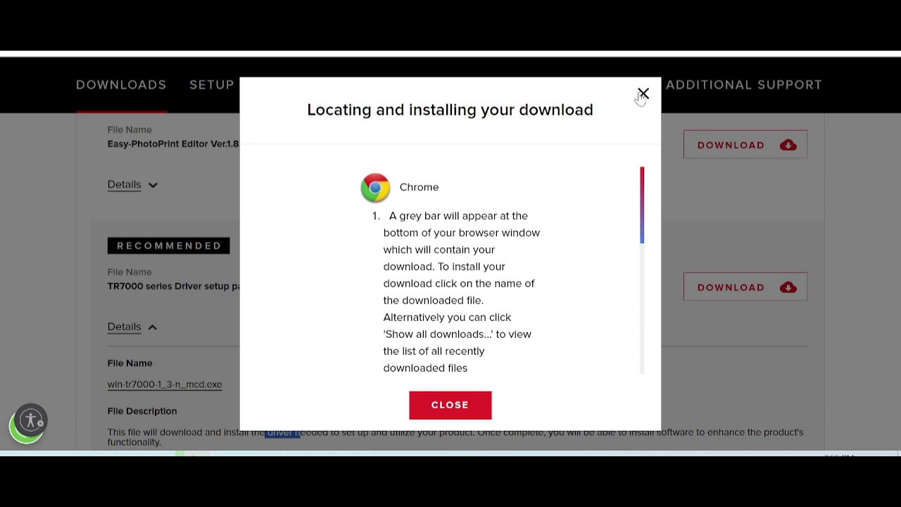
left_click(642, 93)
scroll(468, 304, "up", 15)
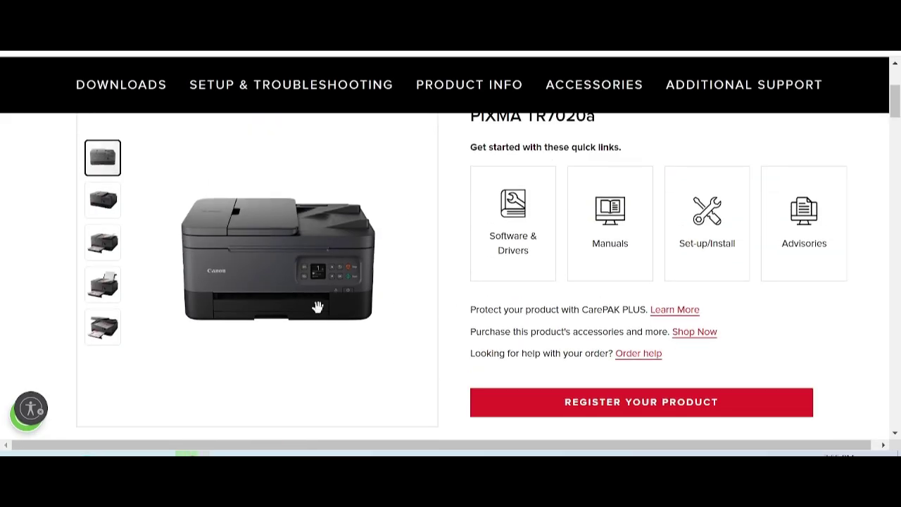